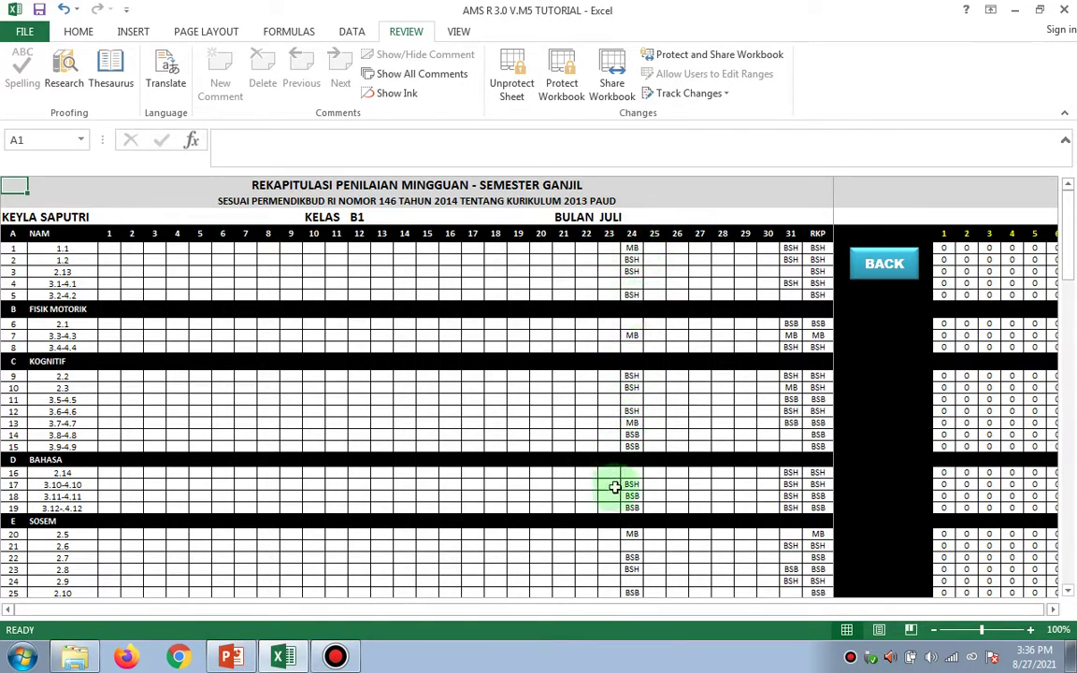
Examine the July weekly assessment recap for class B1, from the first student's table through the following students' tables.
scroll(622, 528, "down", 2)
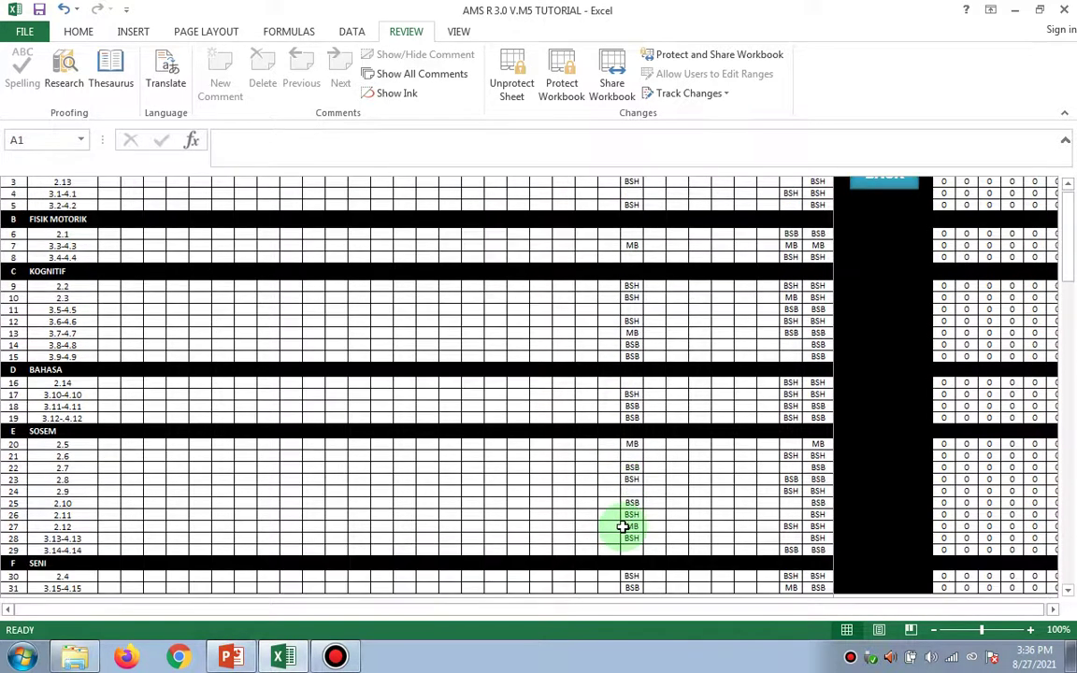
scroll(627, 528, "down", 4)
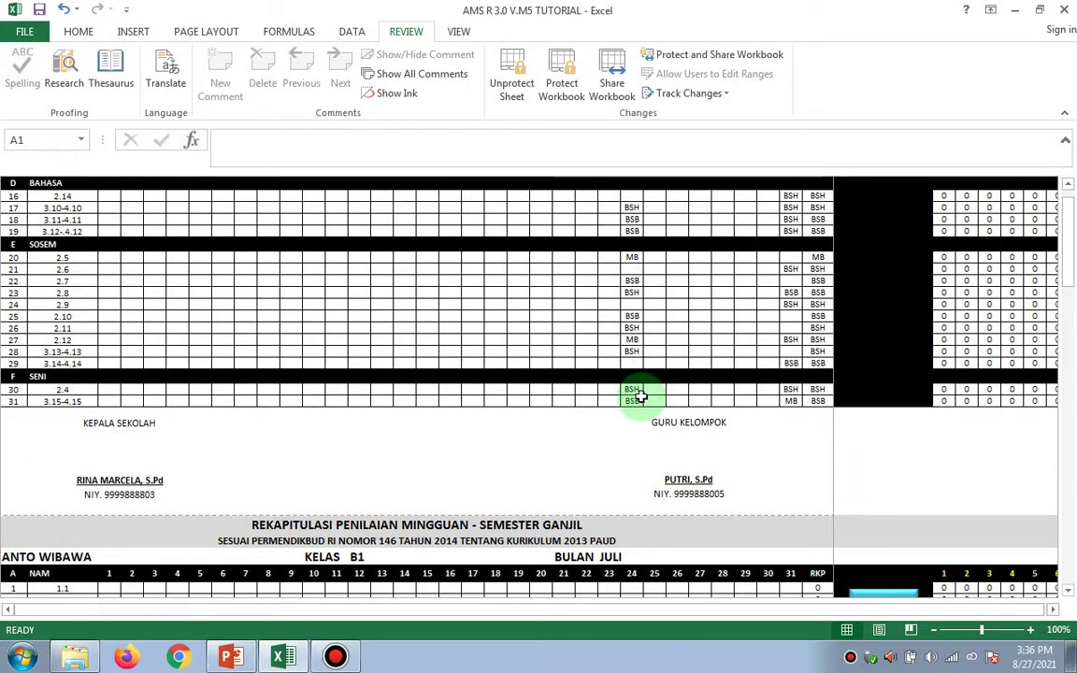
scroll(638, 397, "up", 7)
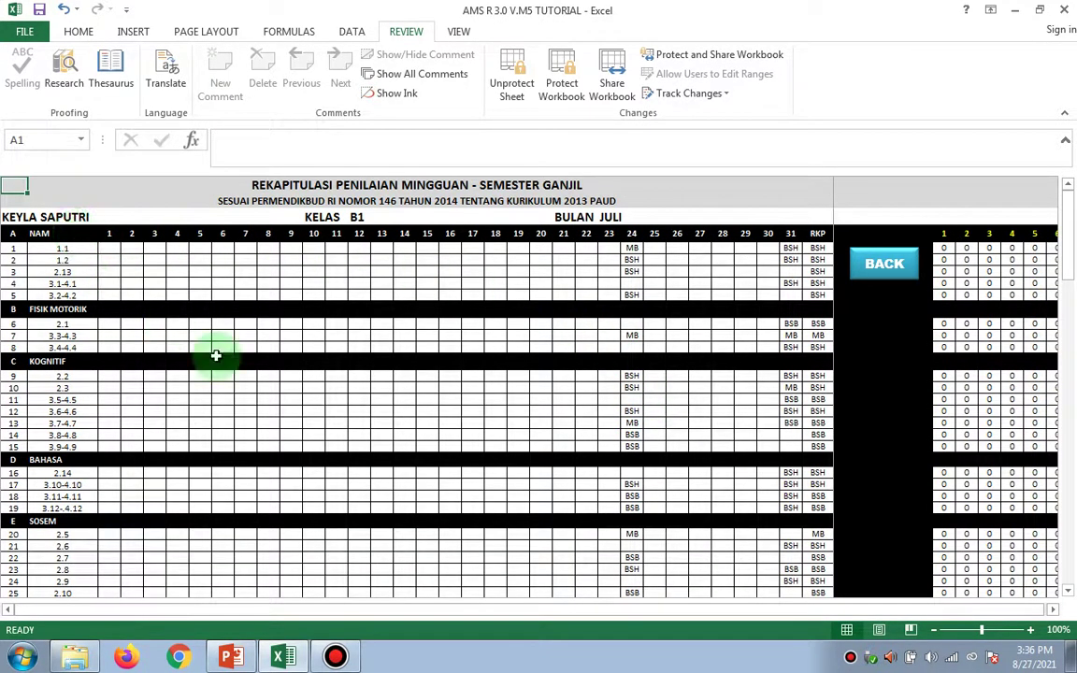
scroll(381, 432, "down", 3)
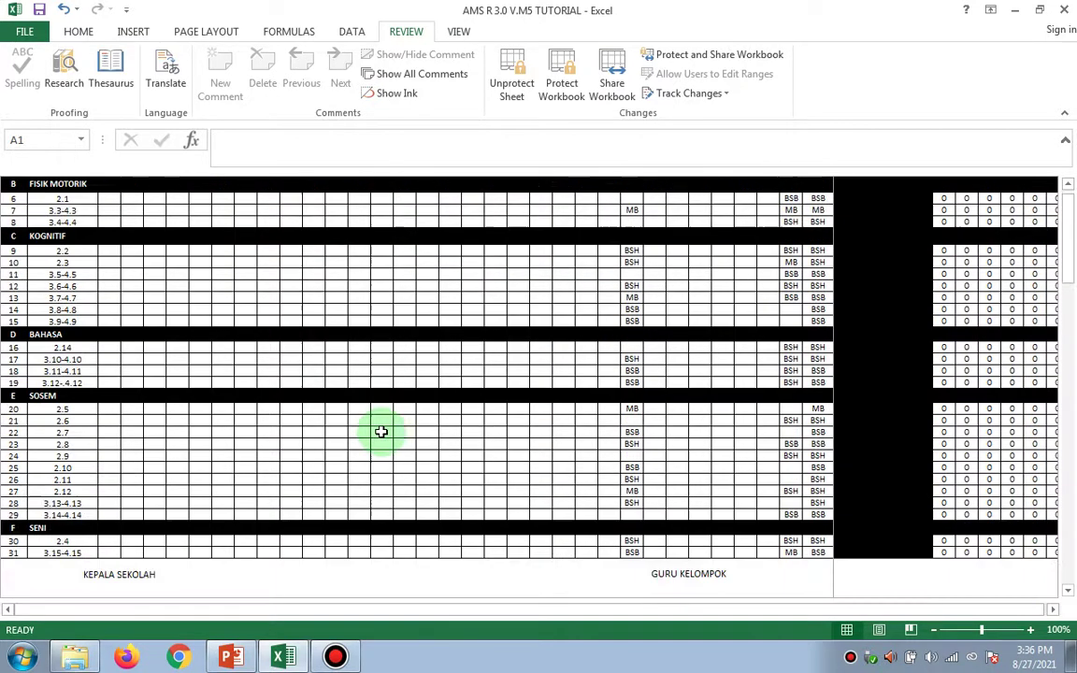
scroll(381, 432, "down", 5)
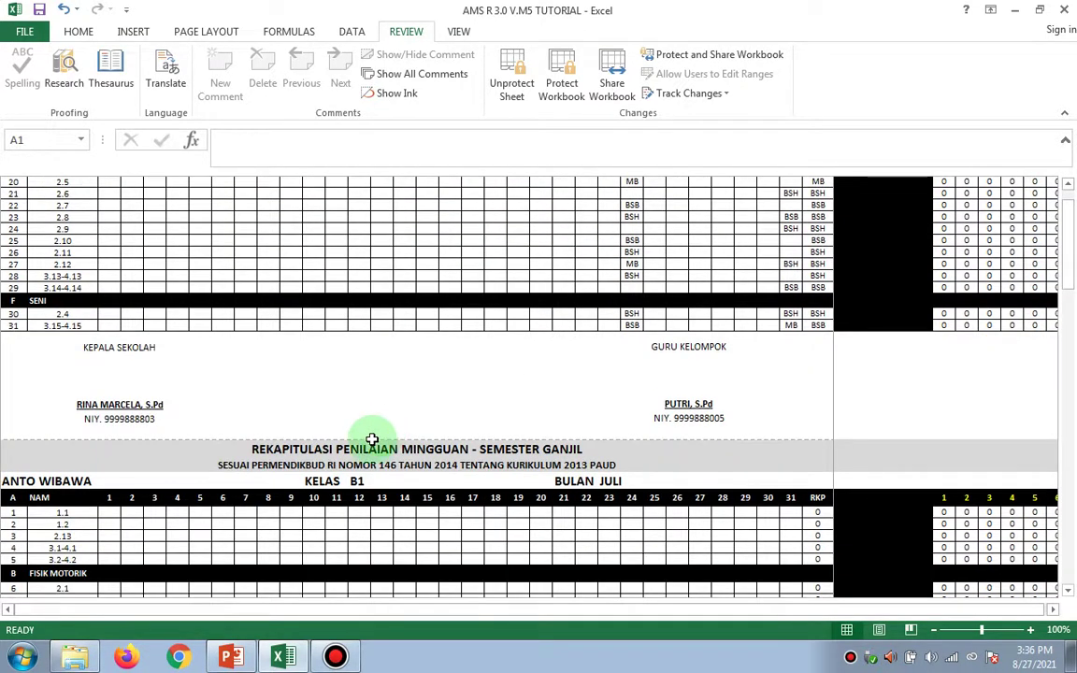
scroll(241, 511, "down", 6)
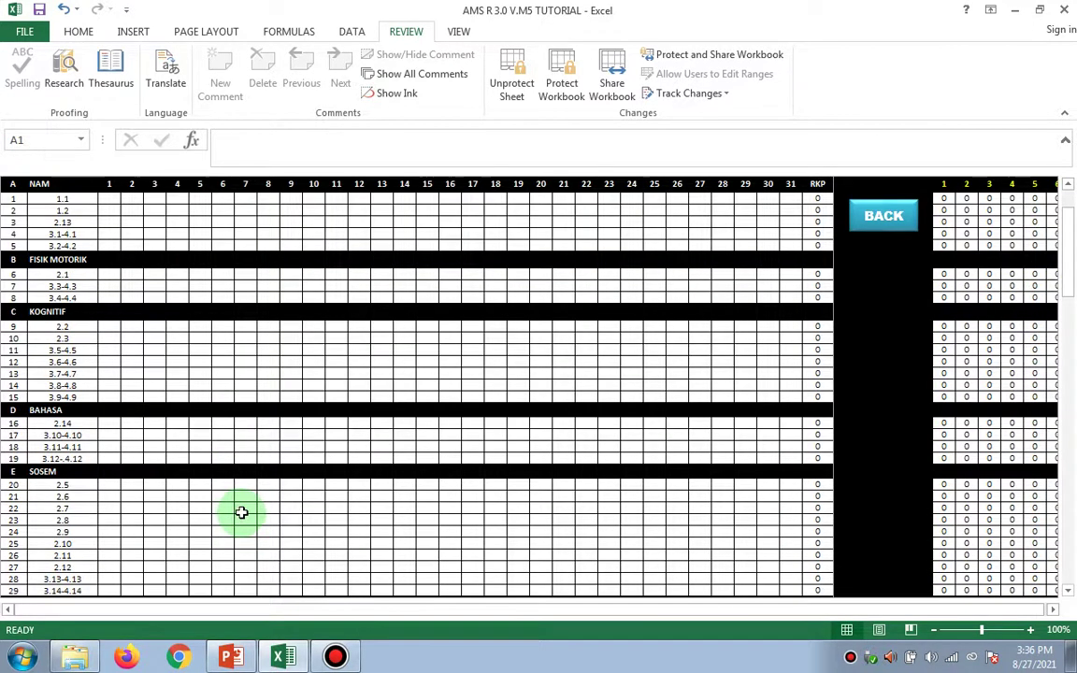
scroll(560, 428, "up", 6)
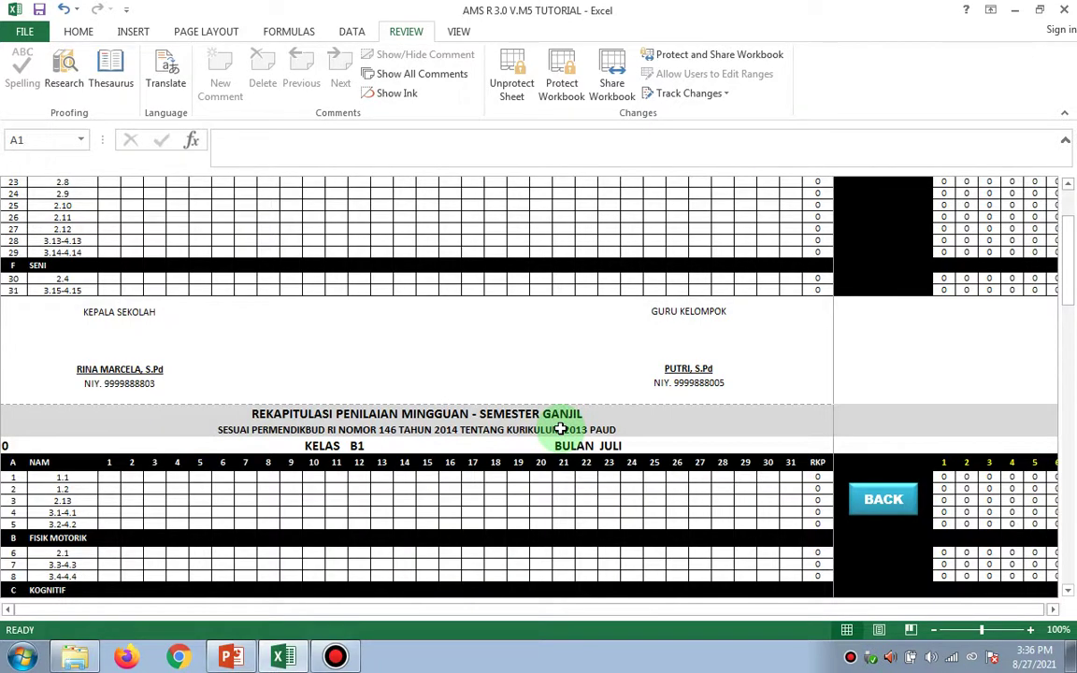
scroll(561, 429, "up", 4)
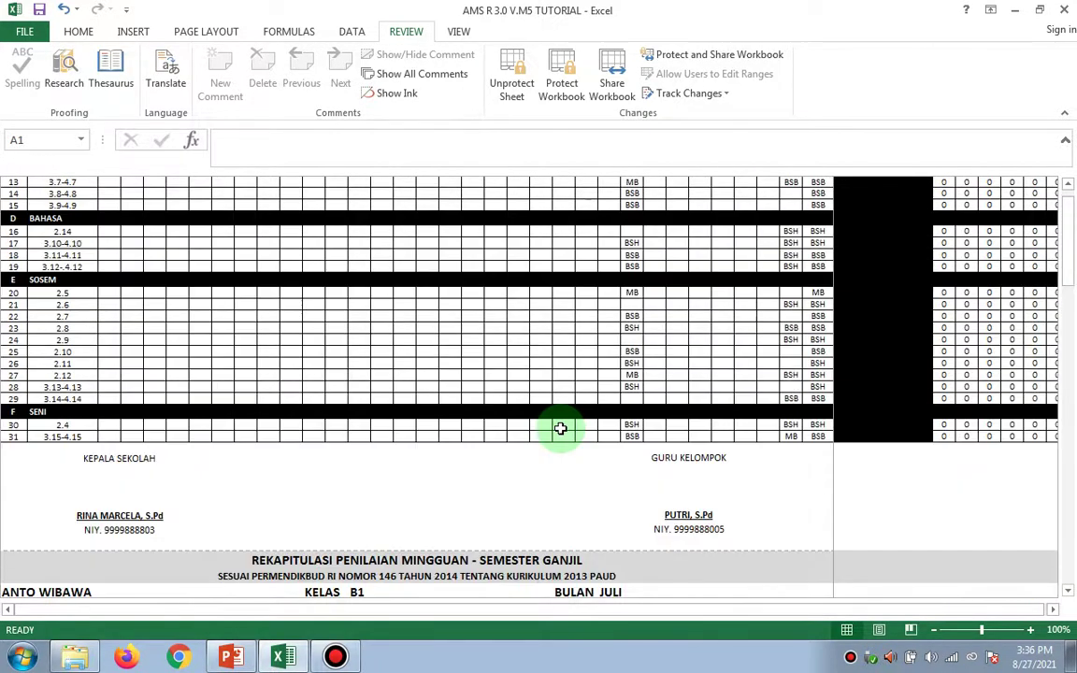
scroll(1058, 266, "up", 6)
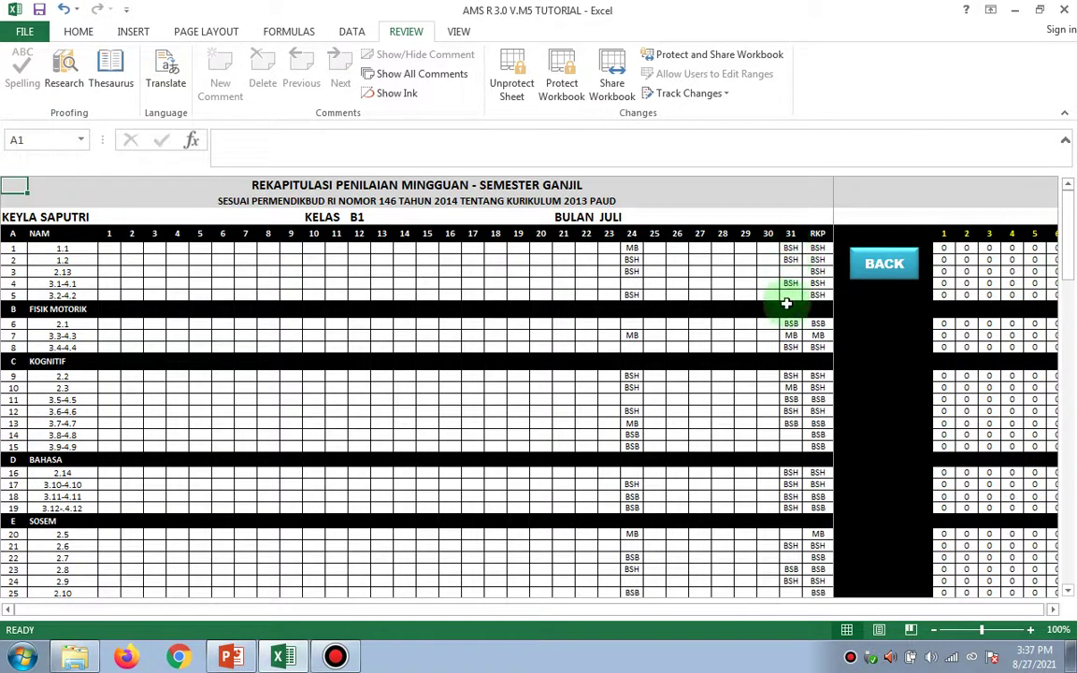
Switch to the PENILAIAN presentation in PowerPoint and view slide 5 with the filled assessment forms and slide 6 with the July recap.
left_click(226, 661)
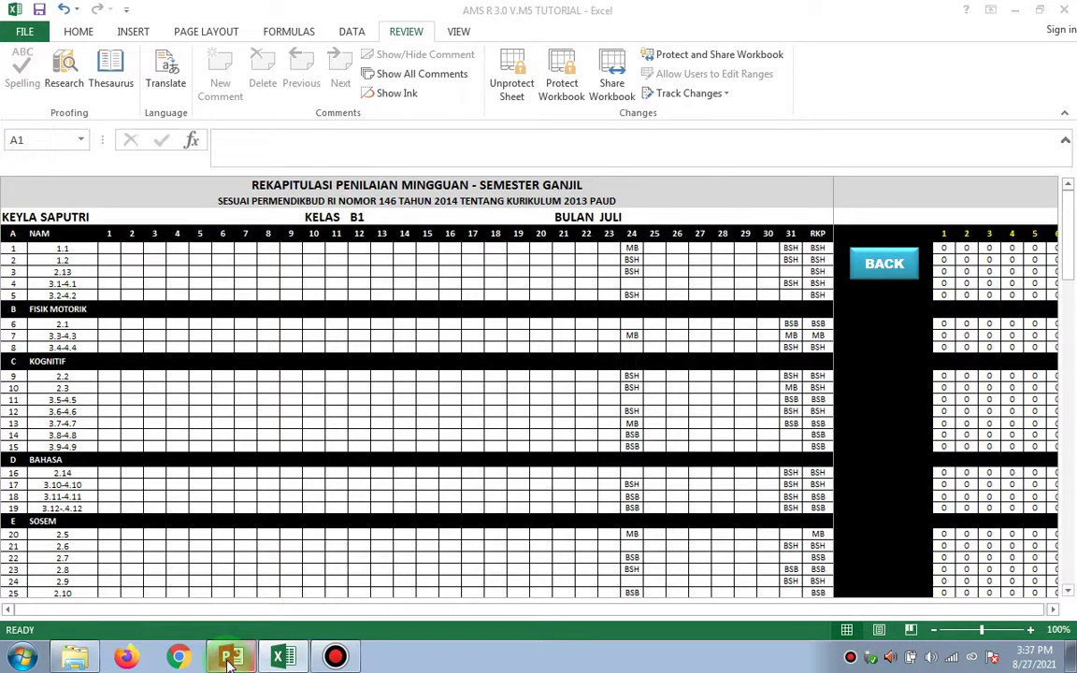
left_click(229, 660)
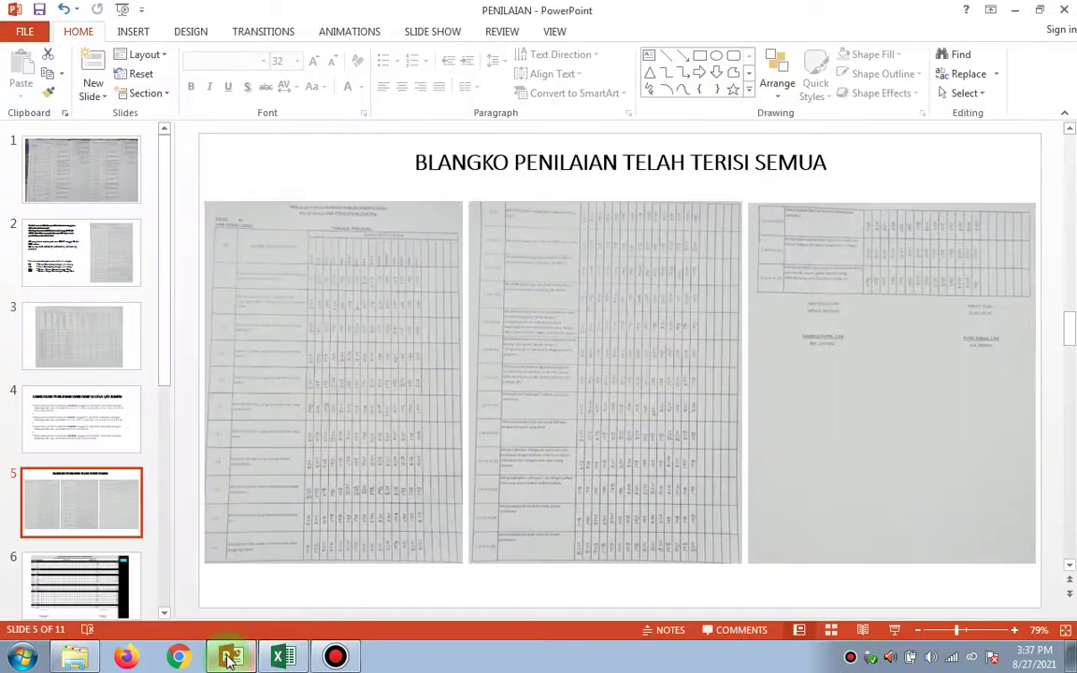
left_click(104, 510)
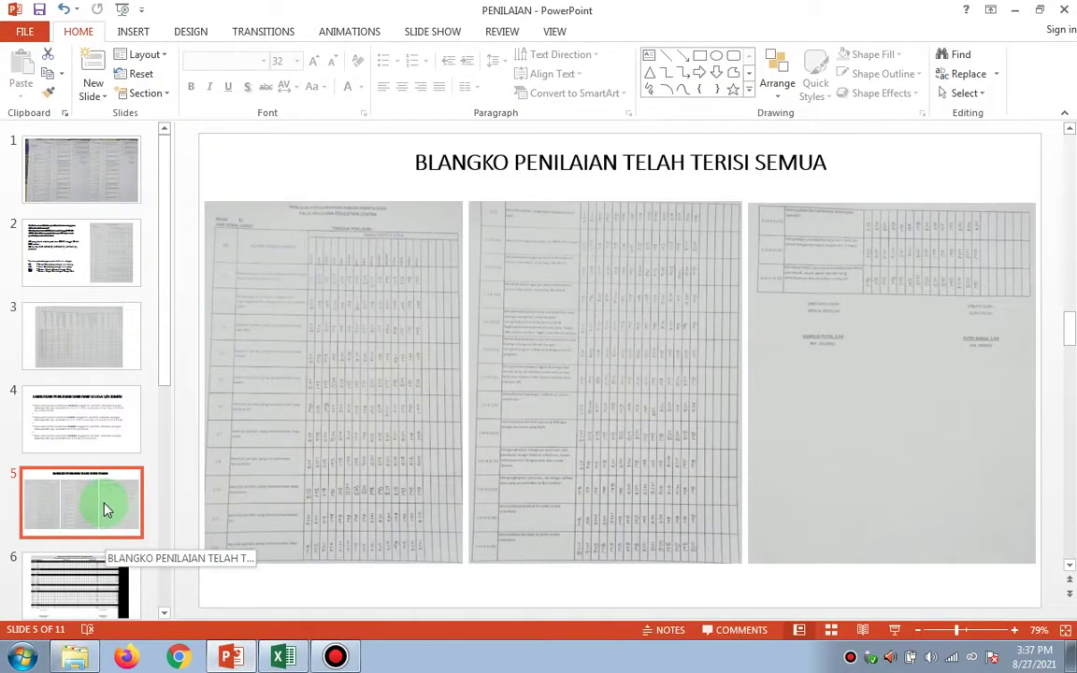
left_click(89, 582)
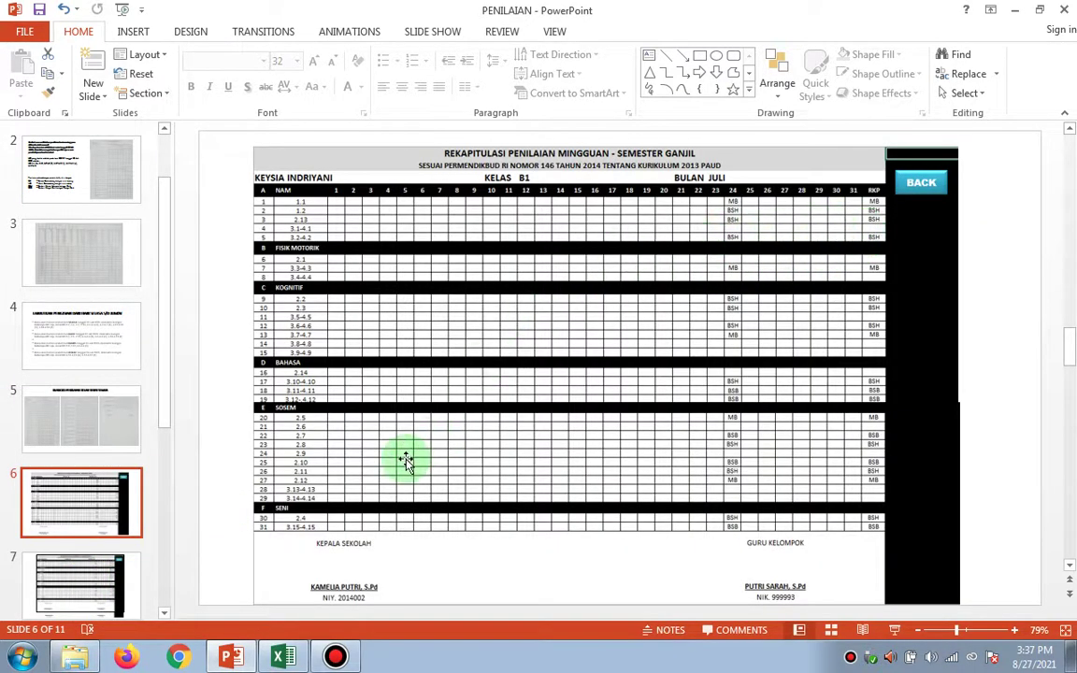
Switch back to the Excel workbook and check the RKP column of the first student's July recap.
left_click(281, 657)
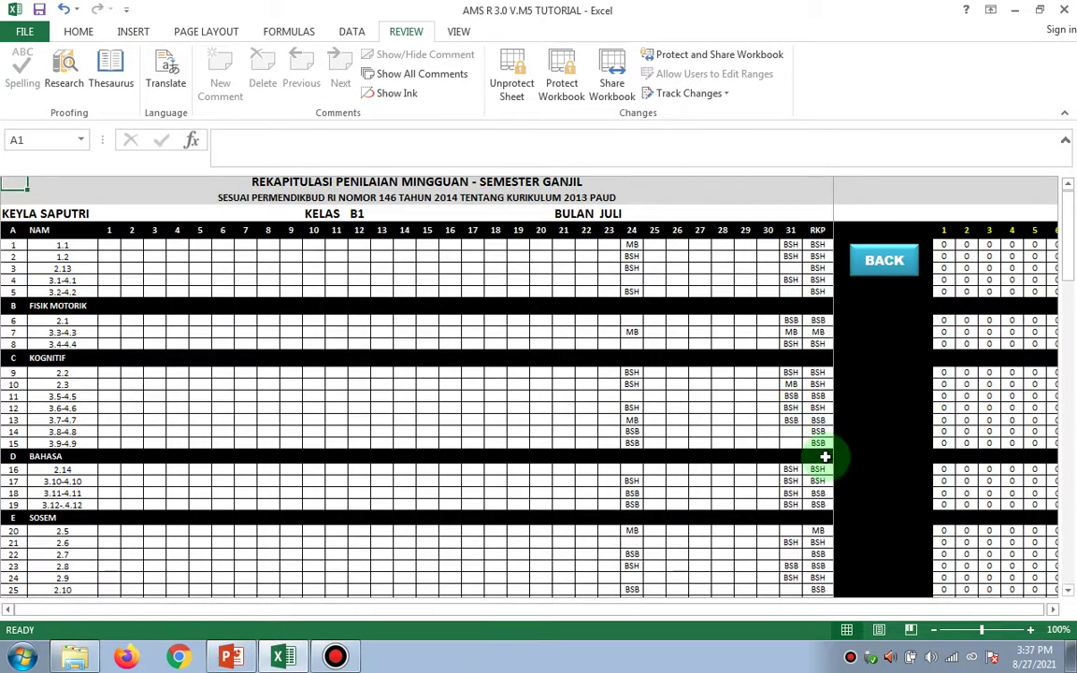
scroll(825, 456, "down", 3)
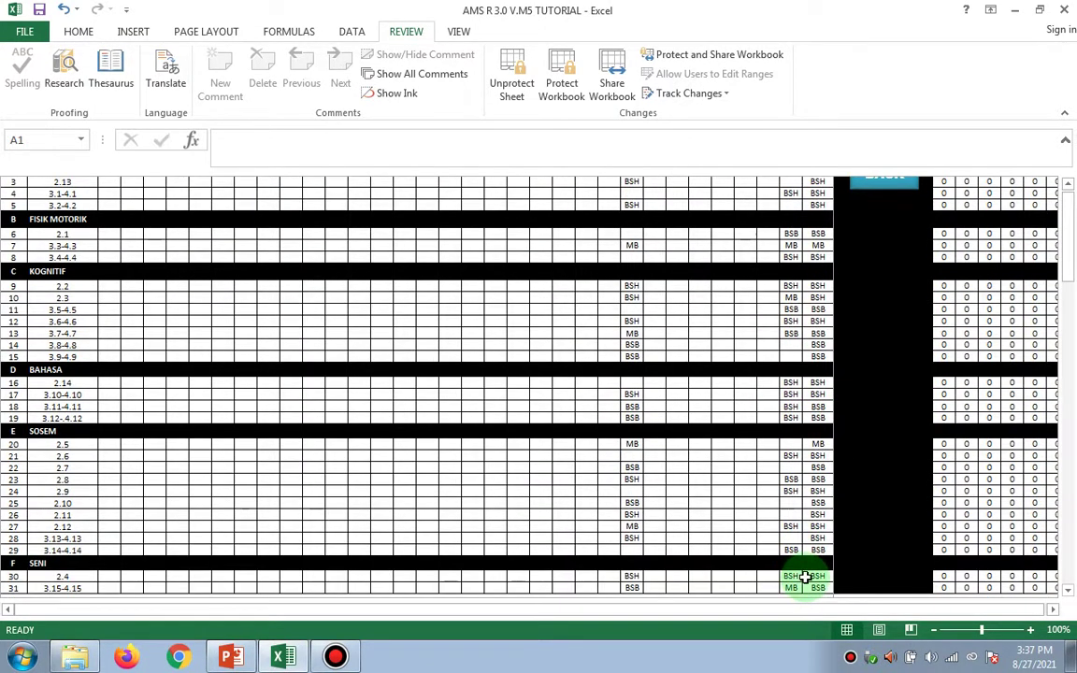
scroll(805, 577, "down", 3)
scroll(808, 409, "up", 6)
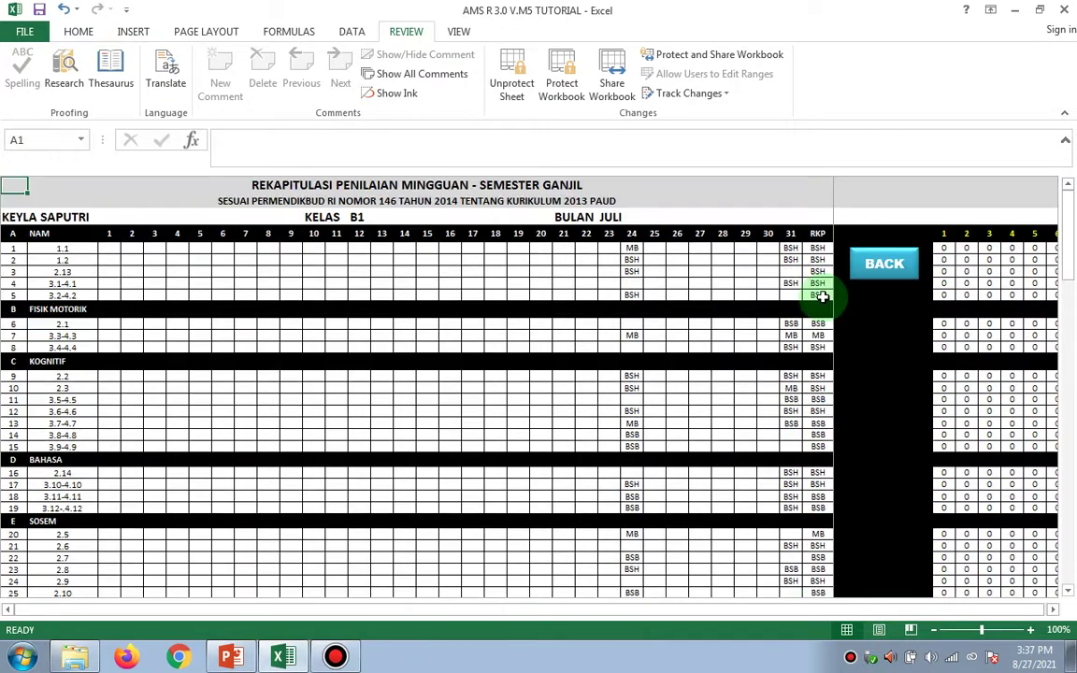
left_click_drag(821, 295, 820, 558)
key("Escape")
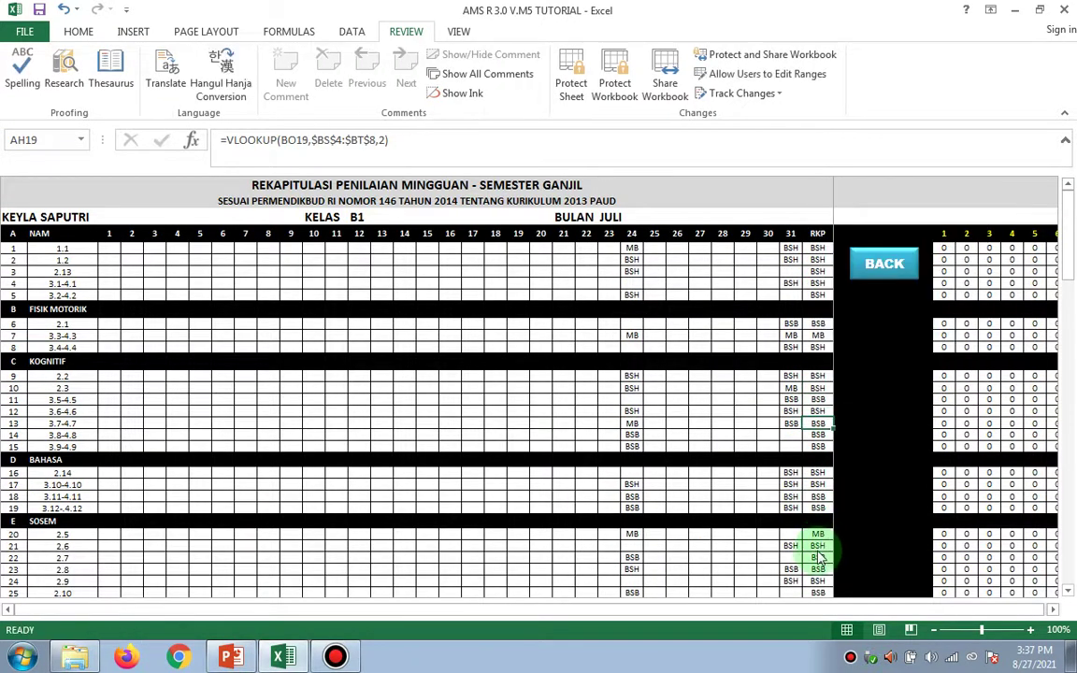
right_click(820, 558)
left_click(727, 337)
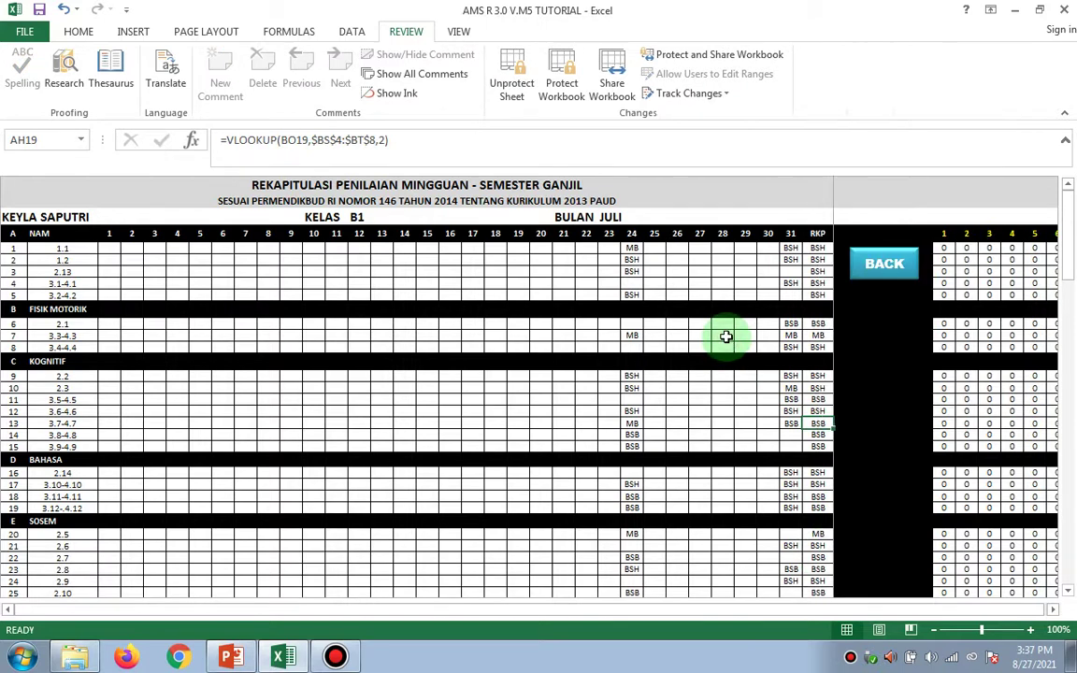
Return to the semester 1 monthly recap menu and open the AGUSTUS recap to review its weekly scores and RKP column.
left_click(880, 284)
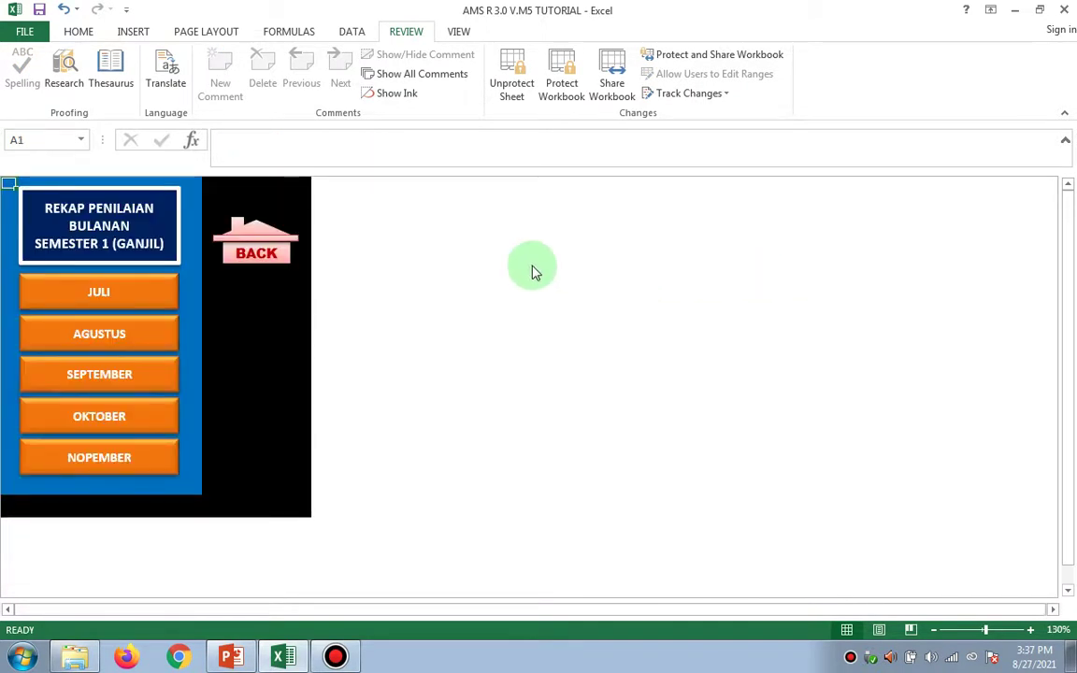
left_click(265, 271)
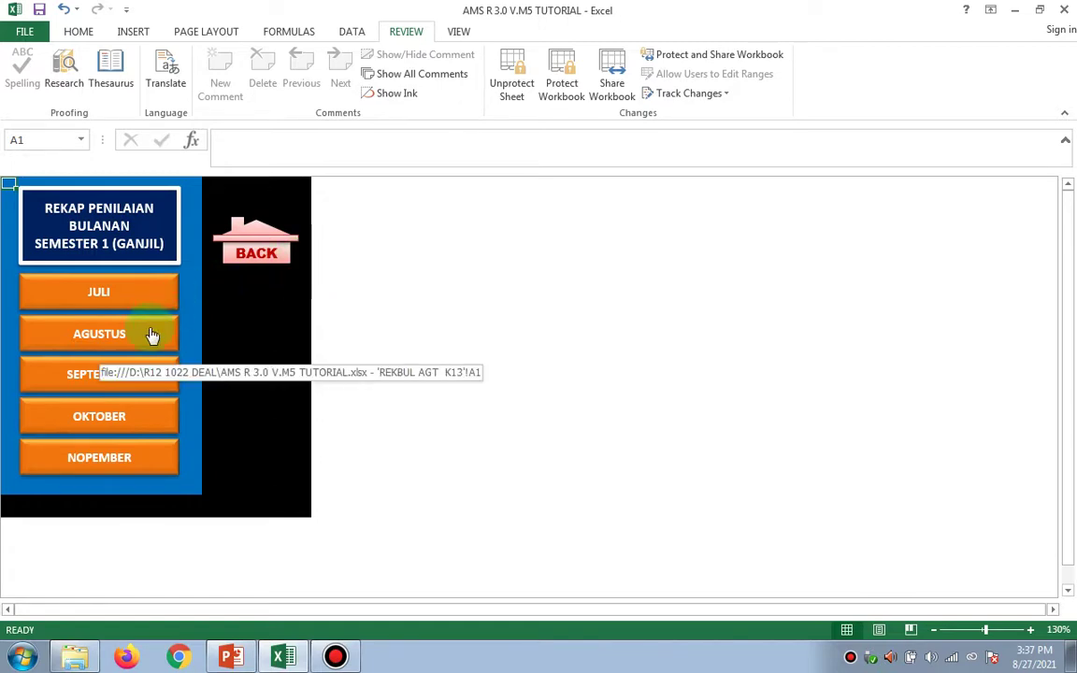
left_click(86, 333)
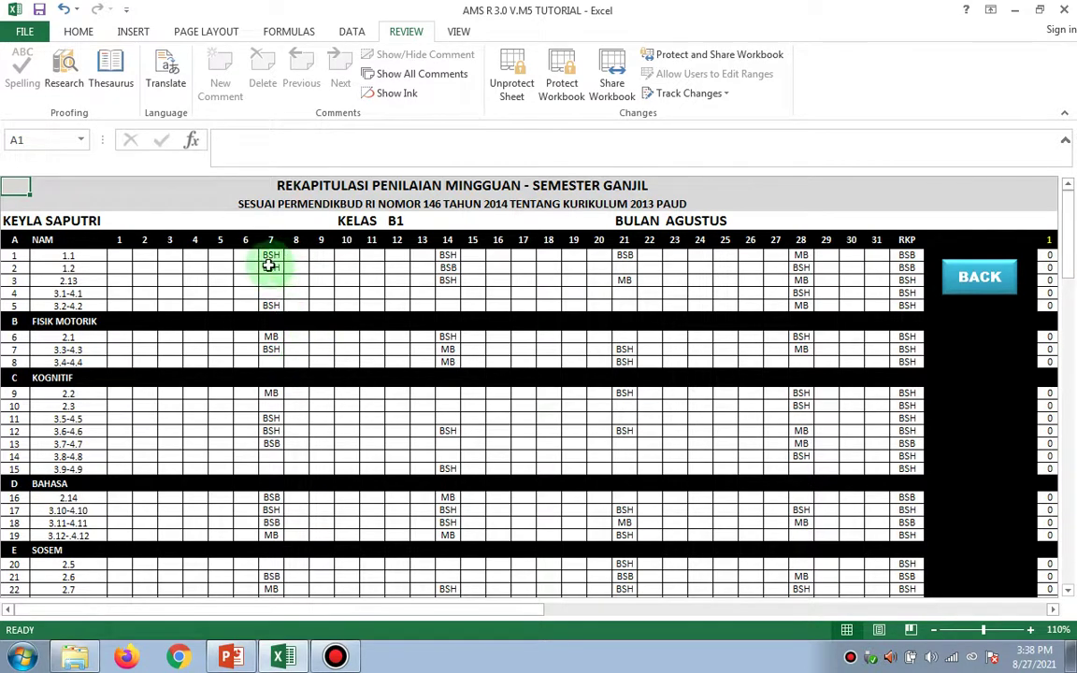
scroll(281, 480, "down", 1)
scroll(353, 378, "up", 1)
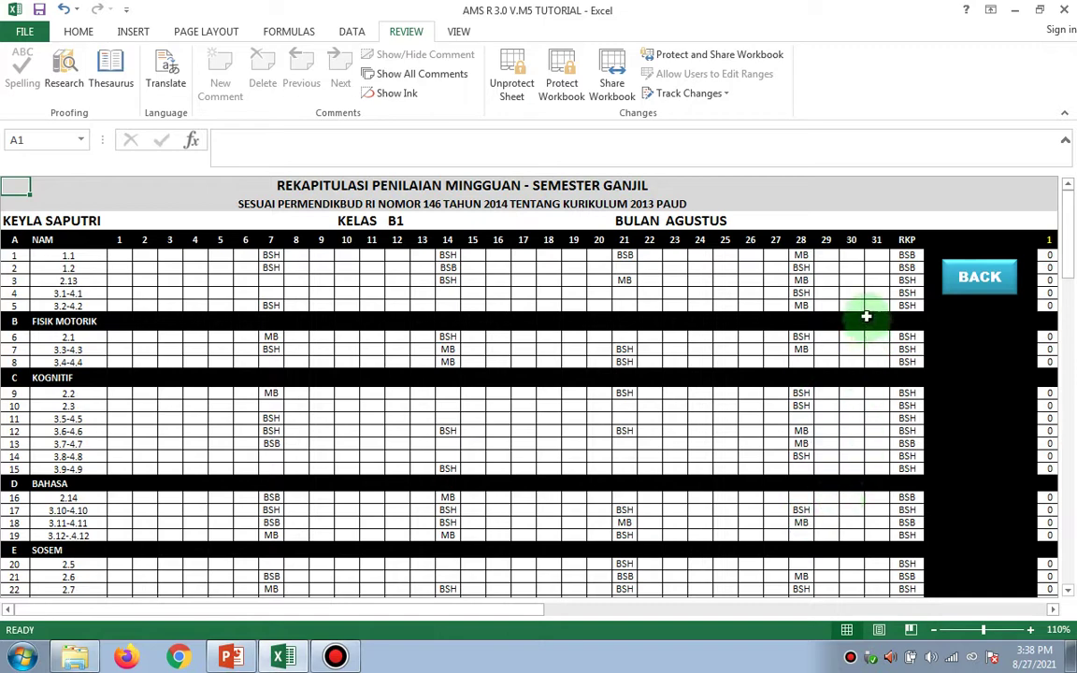
scroll(919, 400, "down", 1)
scroll(919, 400, "down", 2)
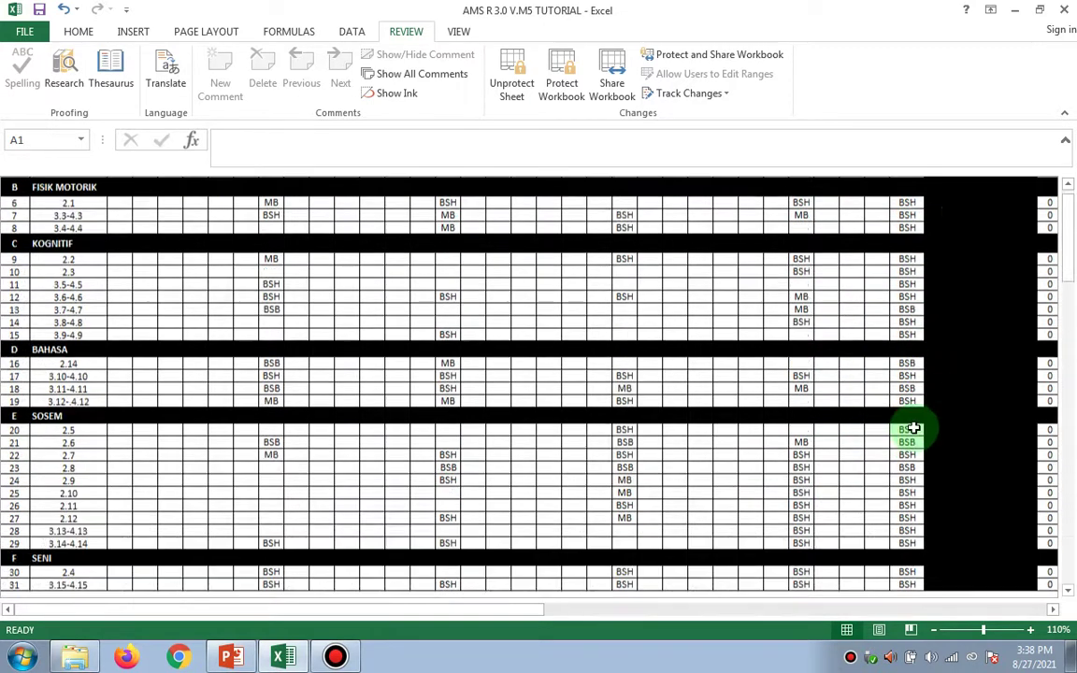
scroll(909, 429, "up", 3)
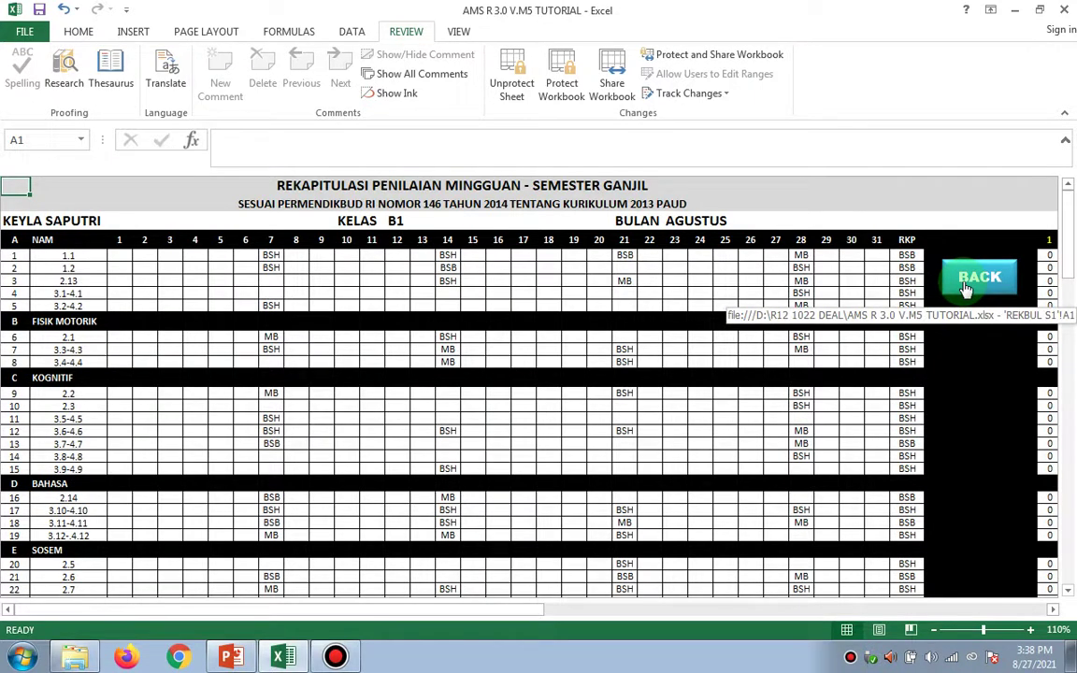
Go back to the monthly recap menu and open the SEPTEMBER recap to review its scores and RKP column.
left_click(962, 279)
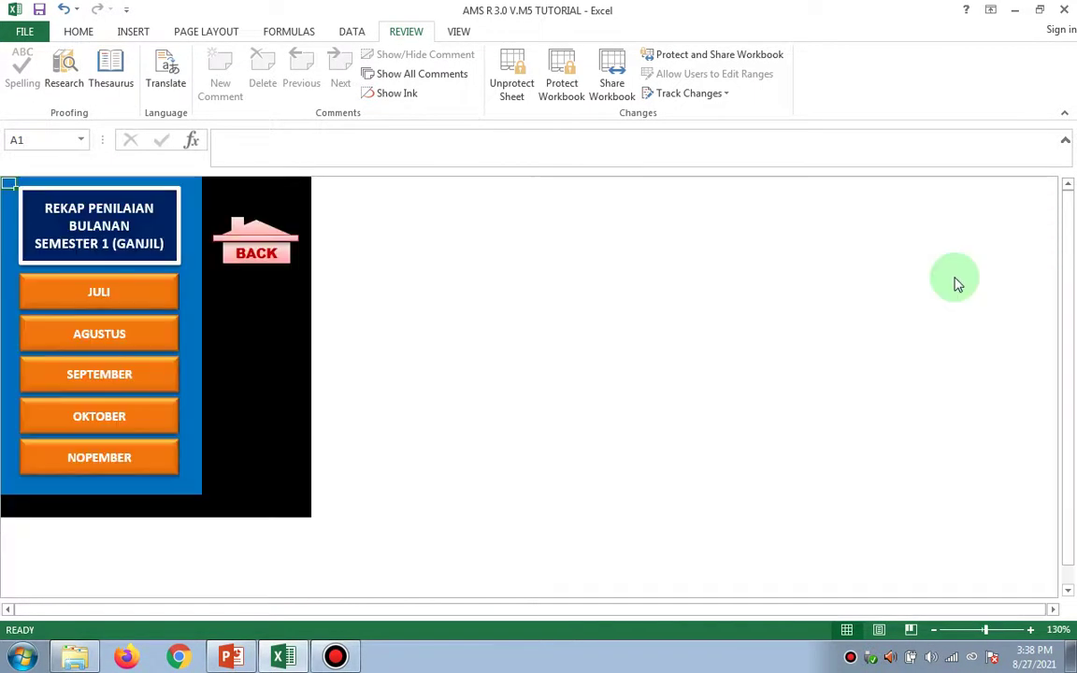
left_click(87, 372)
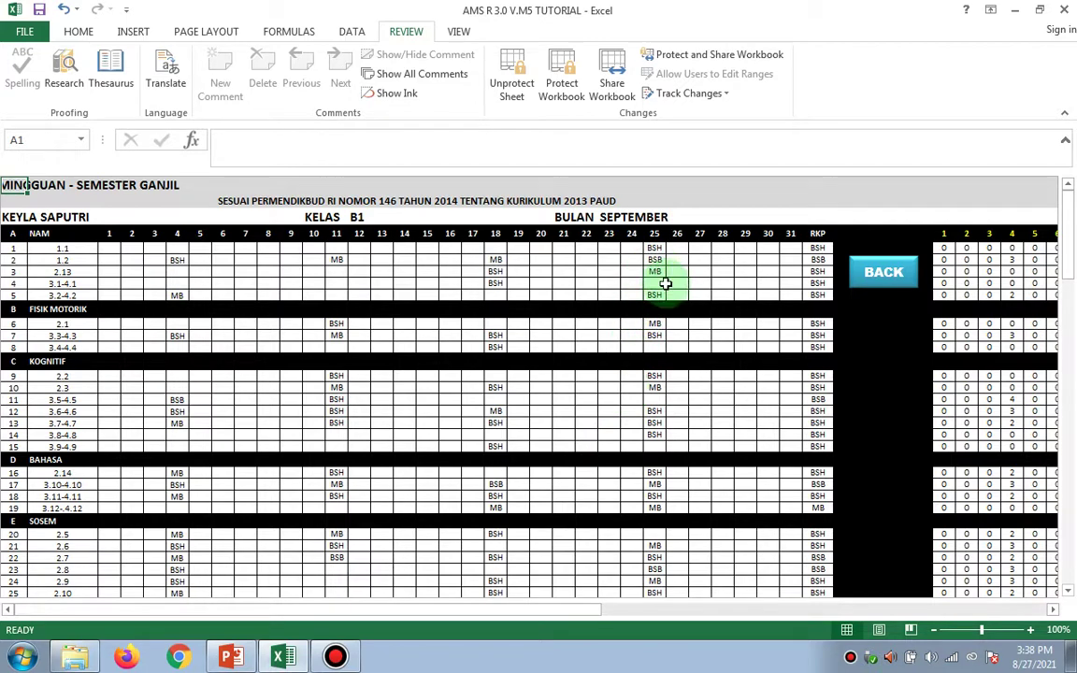
scroll(827, 423, "down", 3)
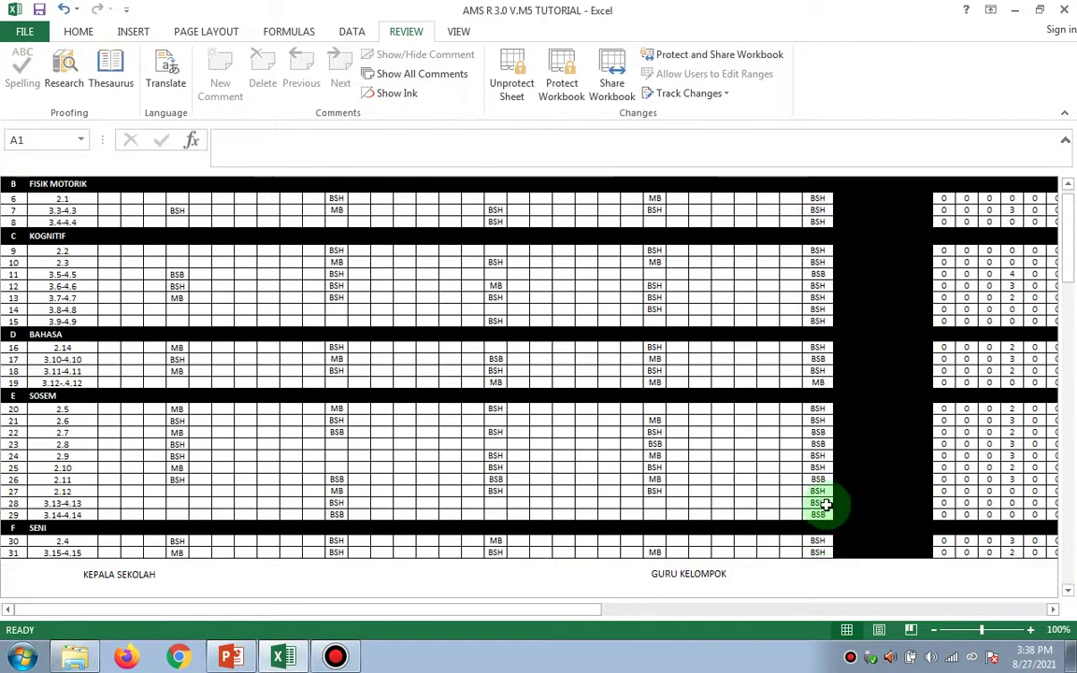
scroll(814, 430, "up", 5)
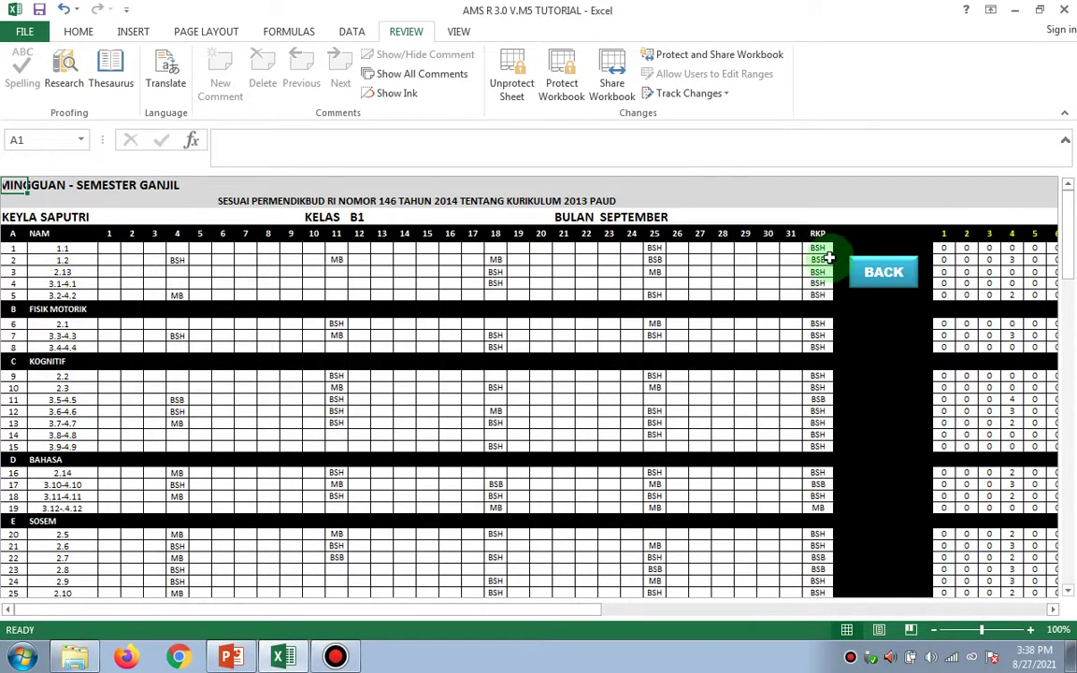
scroll(814, 486, "down", 2)
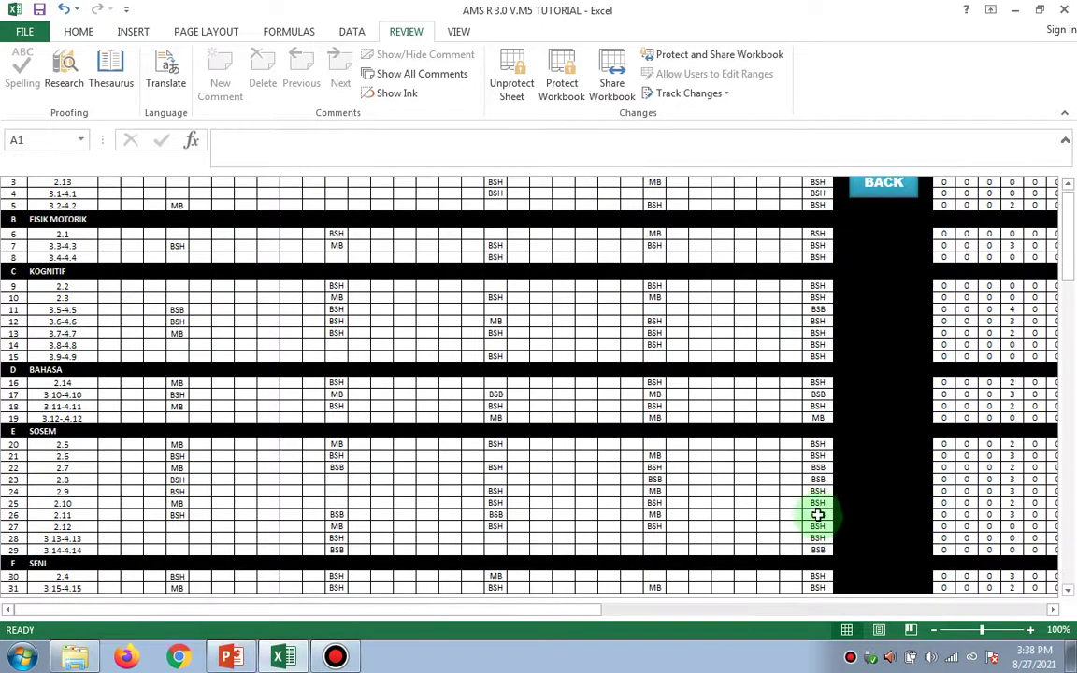
scroll(818, 513, "up", 2)
Leave the September recap and open the NOPEMBER recap from the monthly menu to review its scores and RKP column.
left_click(879, 274)
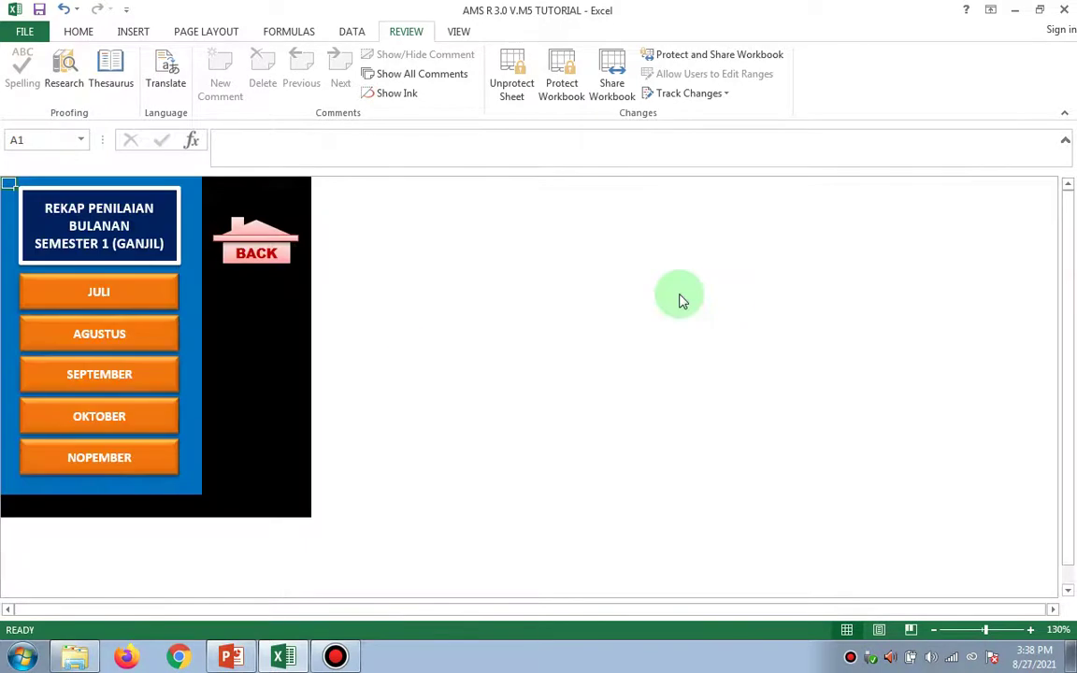
left_click(100, 463)
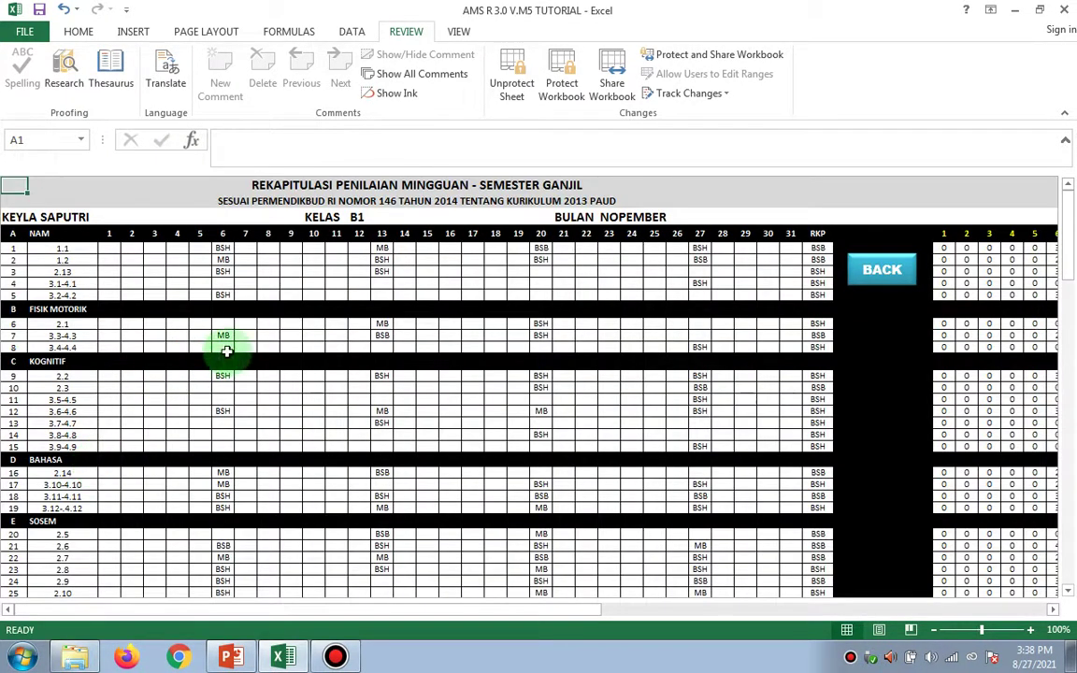
scroll(812, 409, "down", 3)
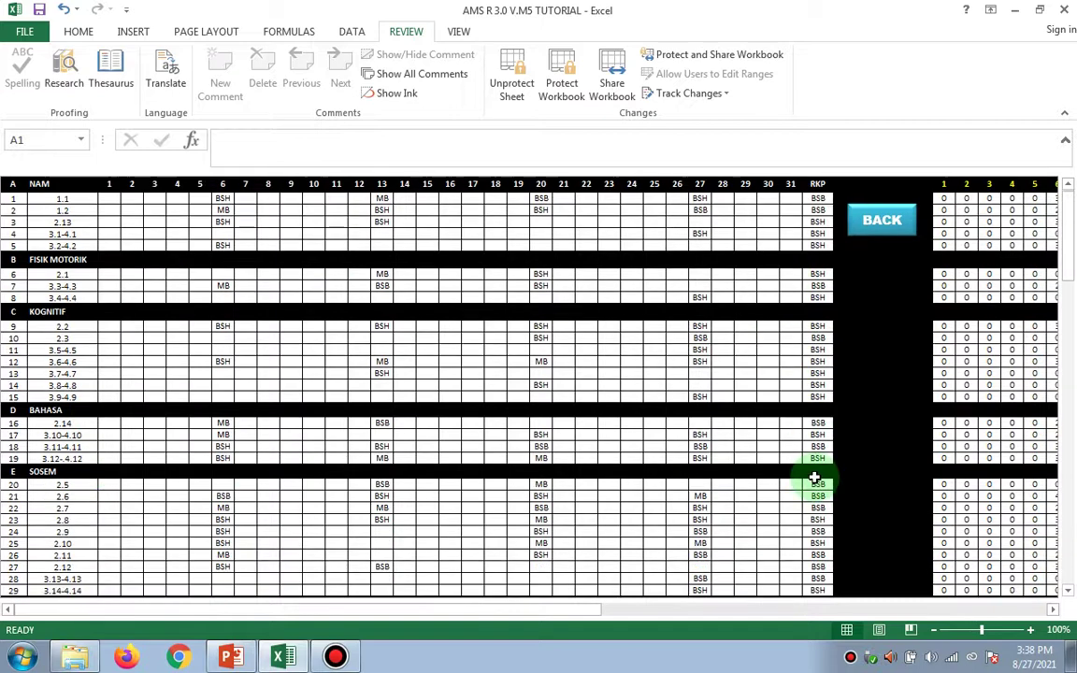
scroll(812, 476, "up", 2)
scroll(621, 439, "up", 1)
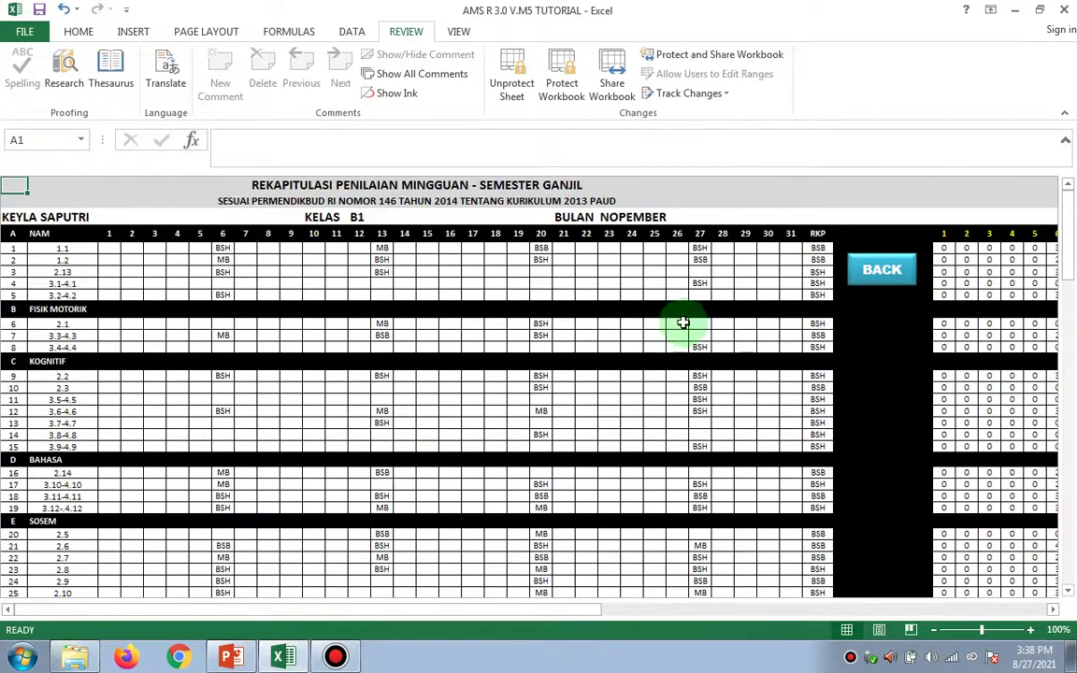
Return from the November recap through the monthly recap menu to the CETAK/PRINT PERANGKAT PEMBELAJARAN menu.
left_click(872, 277)
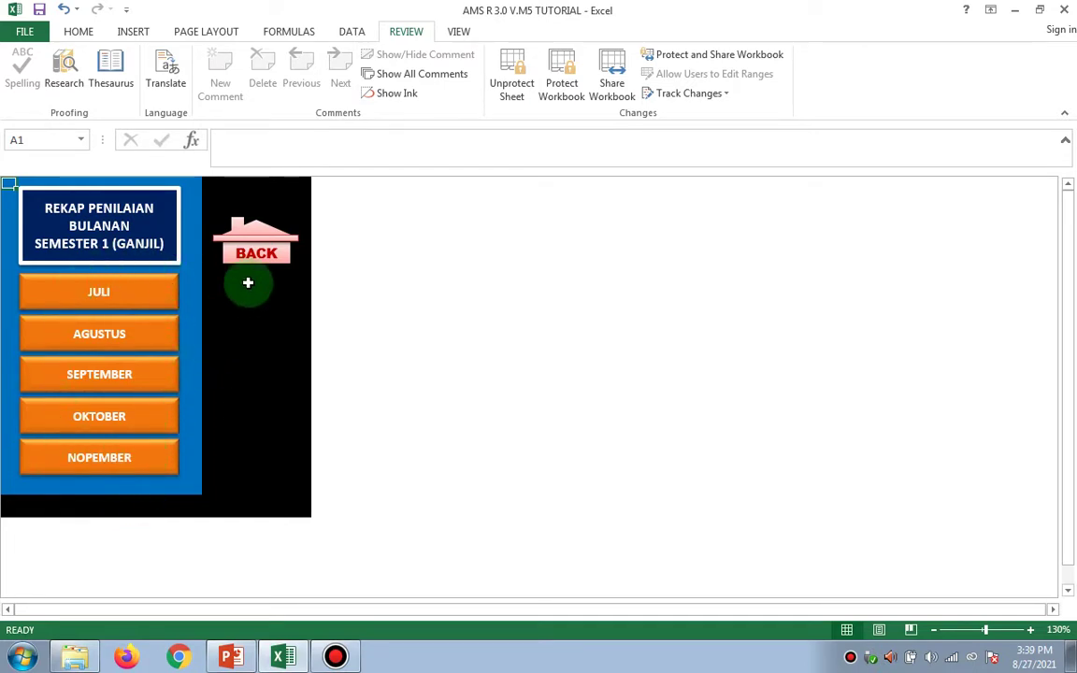
left_click(266, 259)
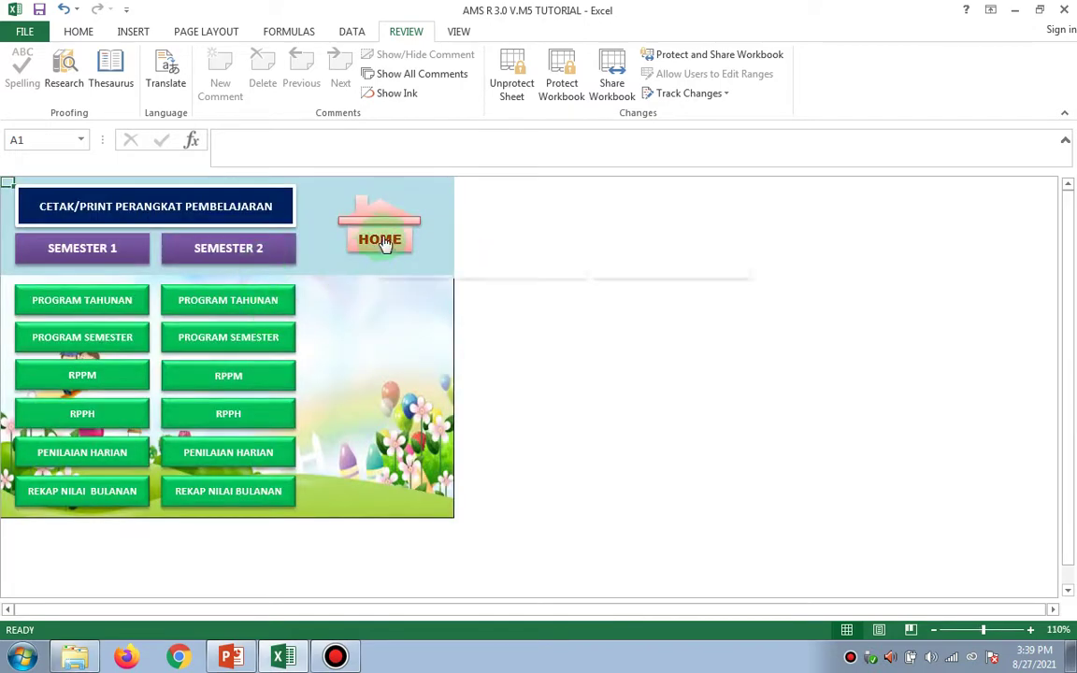
Go to the home menu, open the RAPOR SEMESTER GANJIL report menu and review the NILAI MORAL & AGAMA monthly scores and REKAP column.
left_click(385, 244)
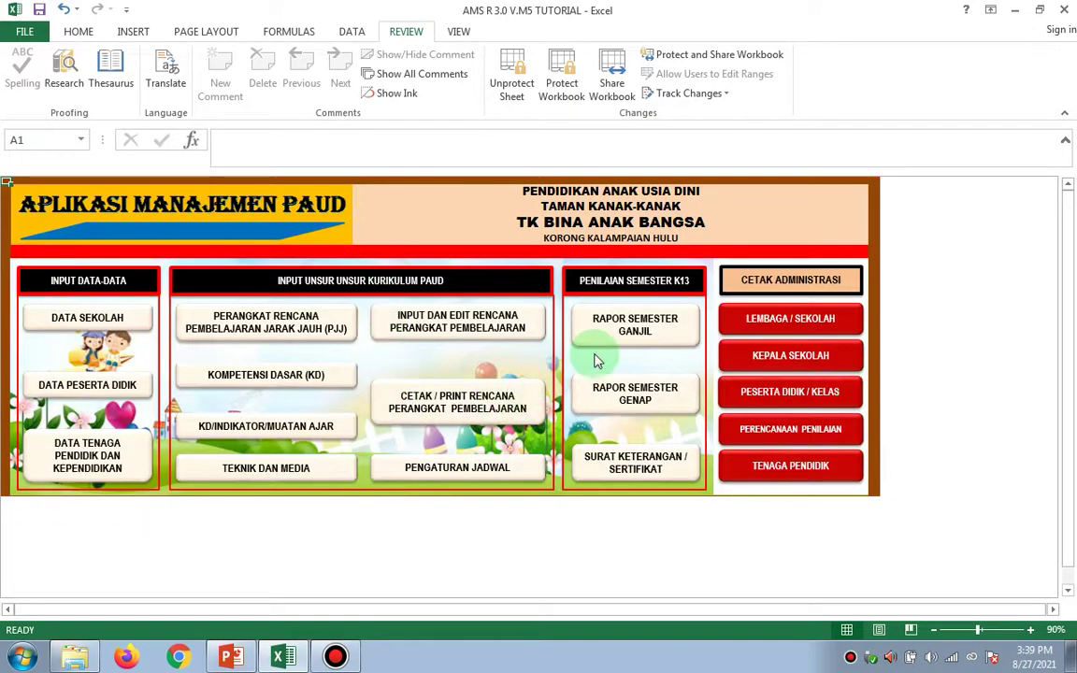
left_click(632, 334)
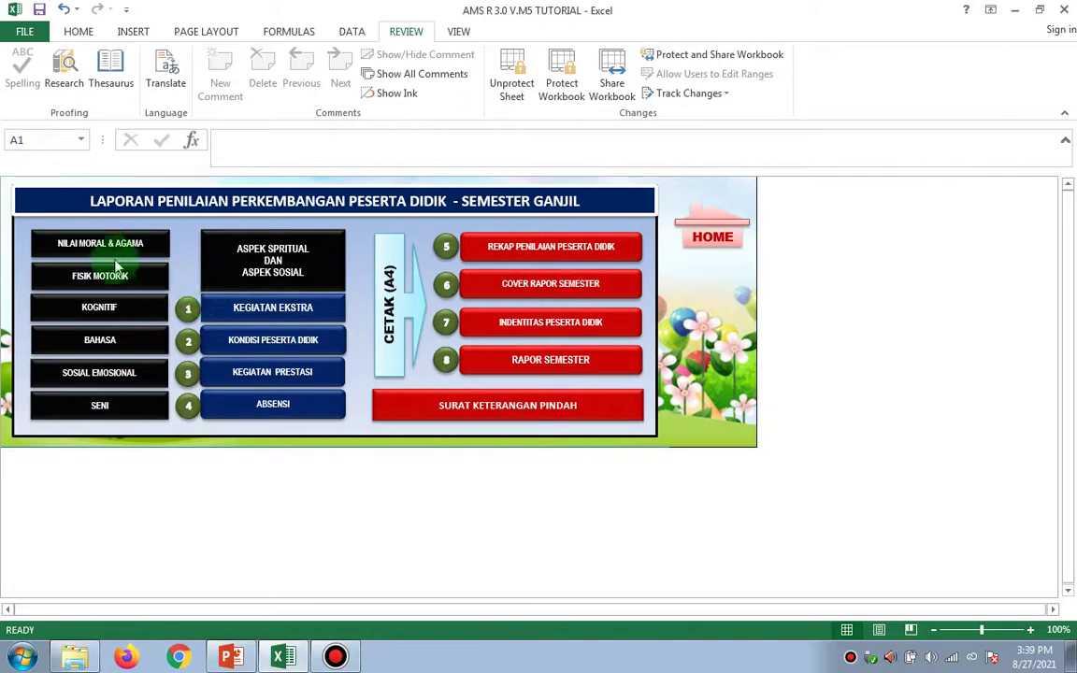
left_click(103, 243)
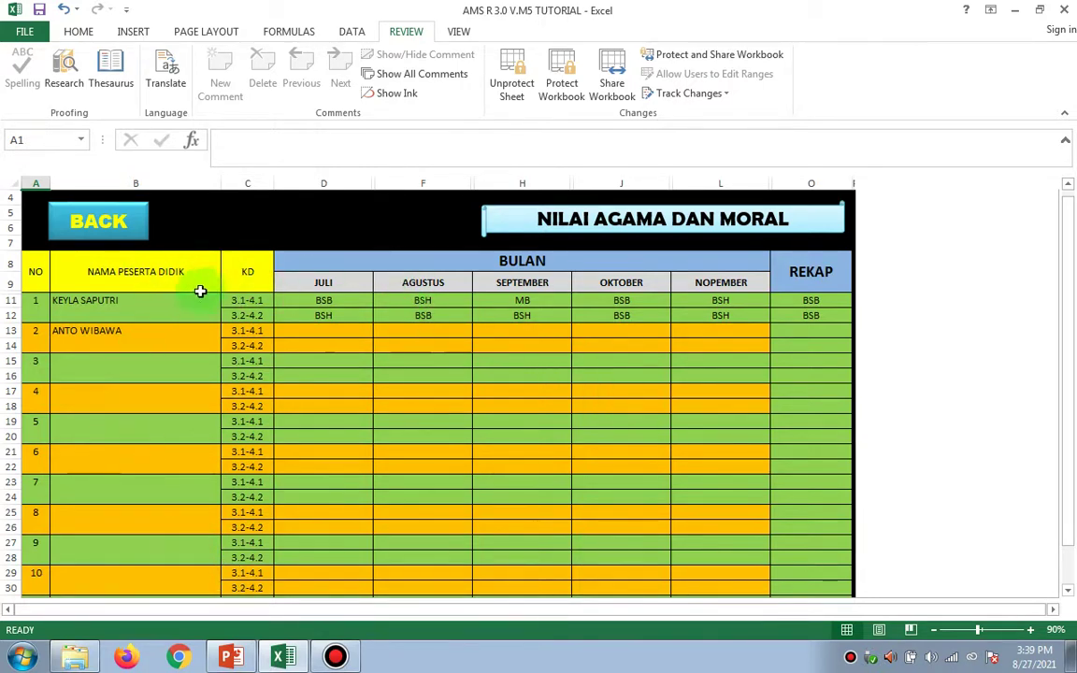
Leave the moral and religion sheet, review the FISIK MOTORIK monthly scores and REKAP column, and return to the SEMESTER GANJIL report menu.
left_click(110, 242)
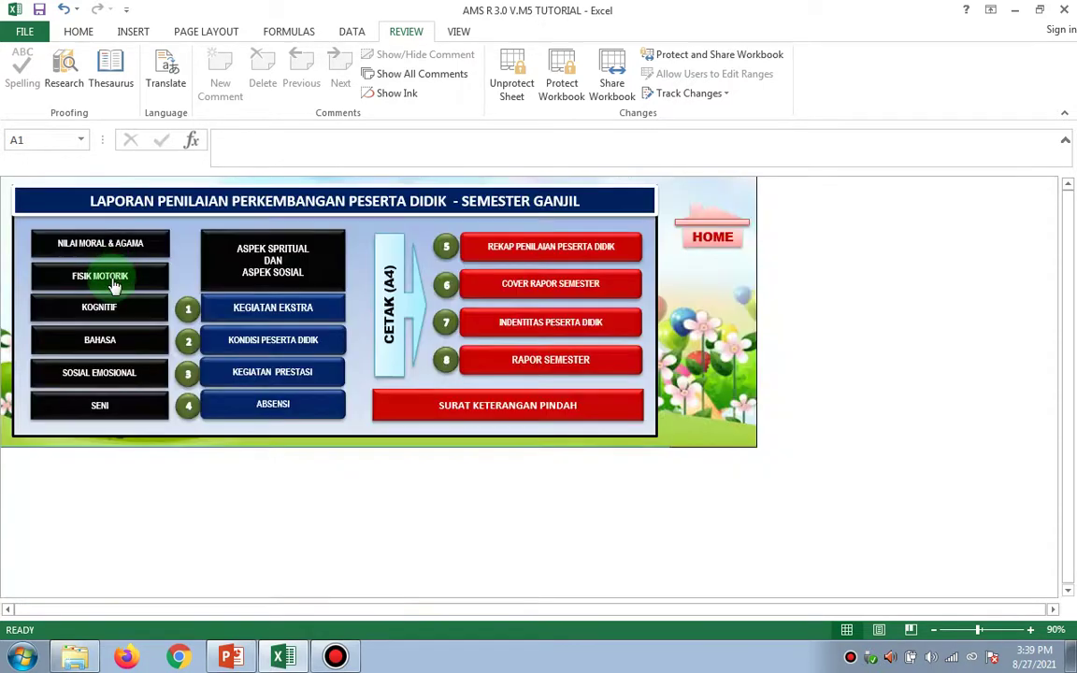
left_click(113, 276)
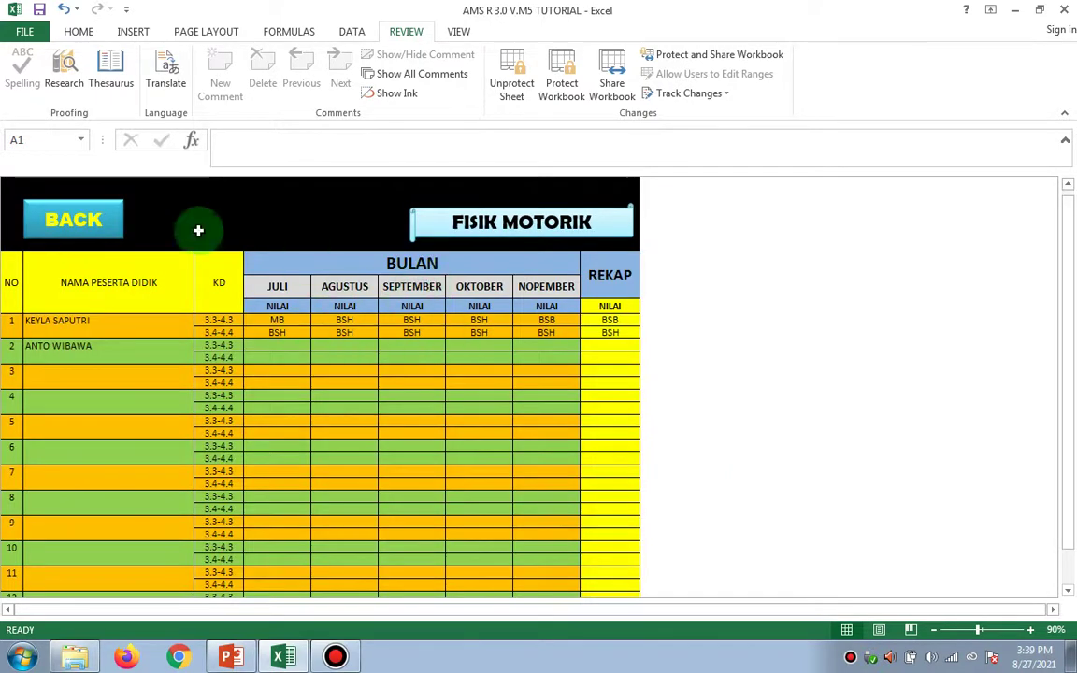
left_click(85, 217)
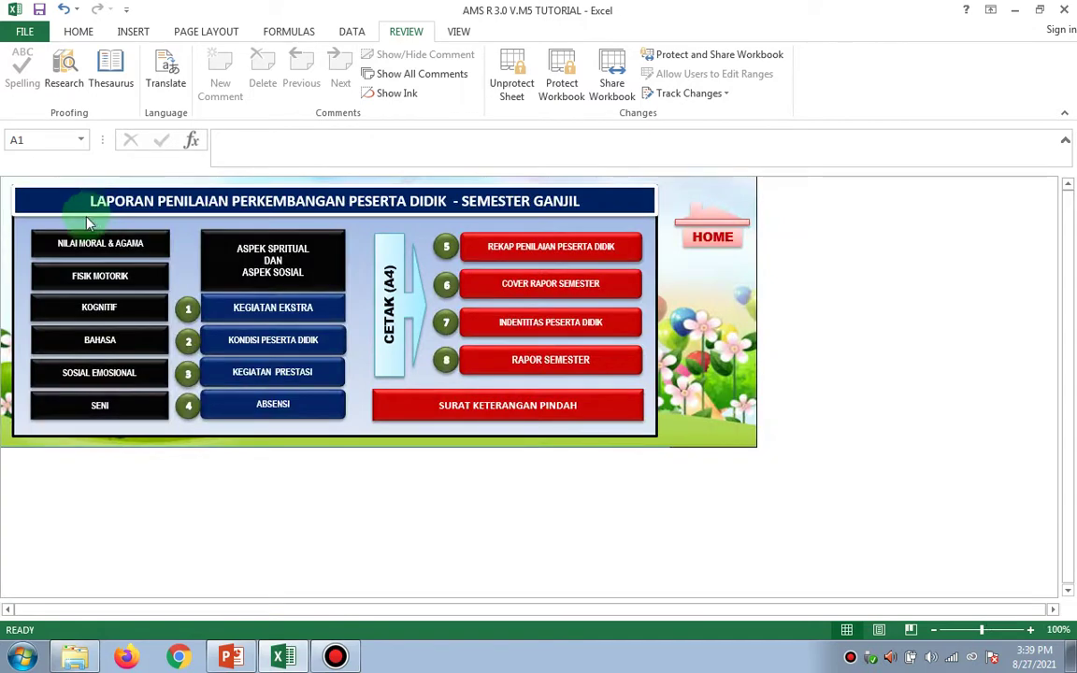